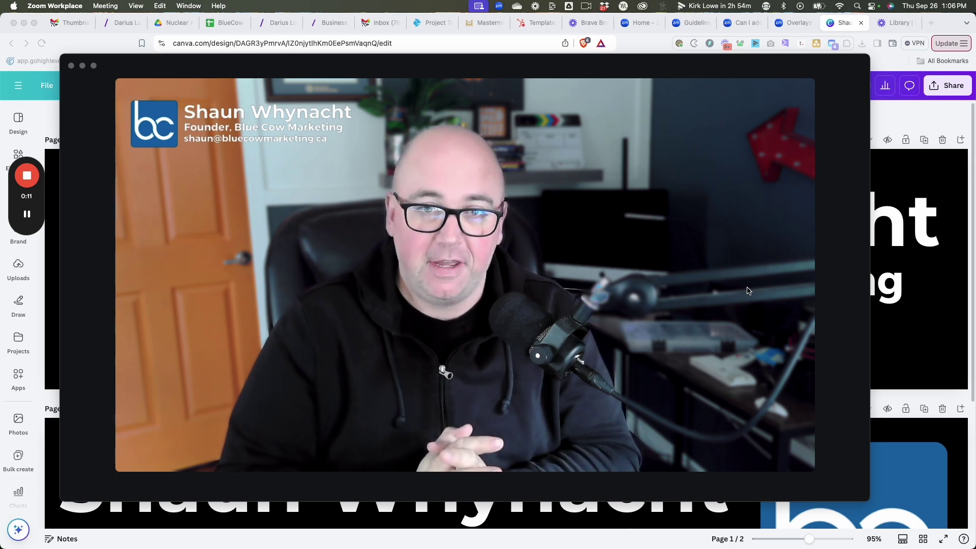
# - Bring the Canva overlay design forward and change the ending of page 1's title to "Left"
pyautogui.click(916, 178)
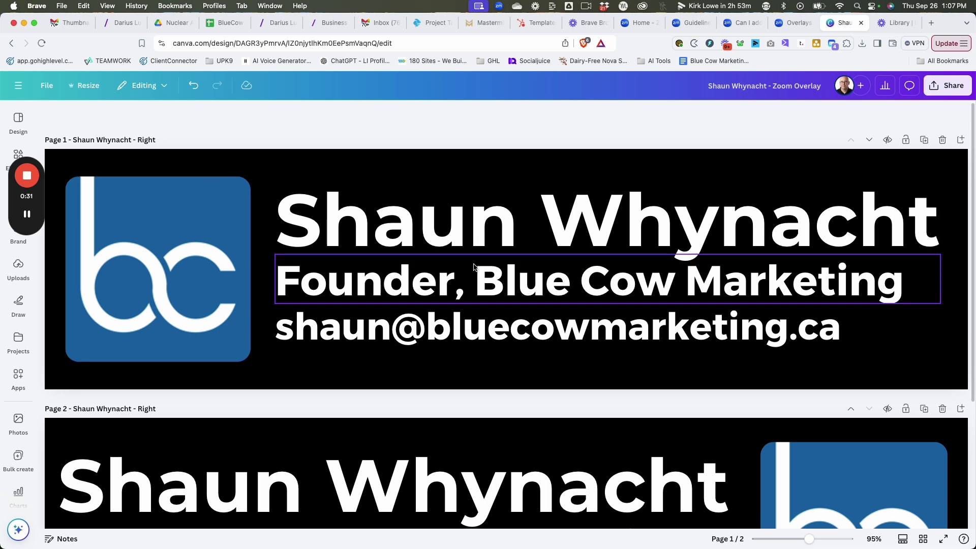
pyautogui.scroll(-3, 134, 321)
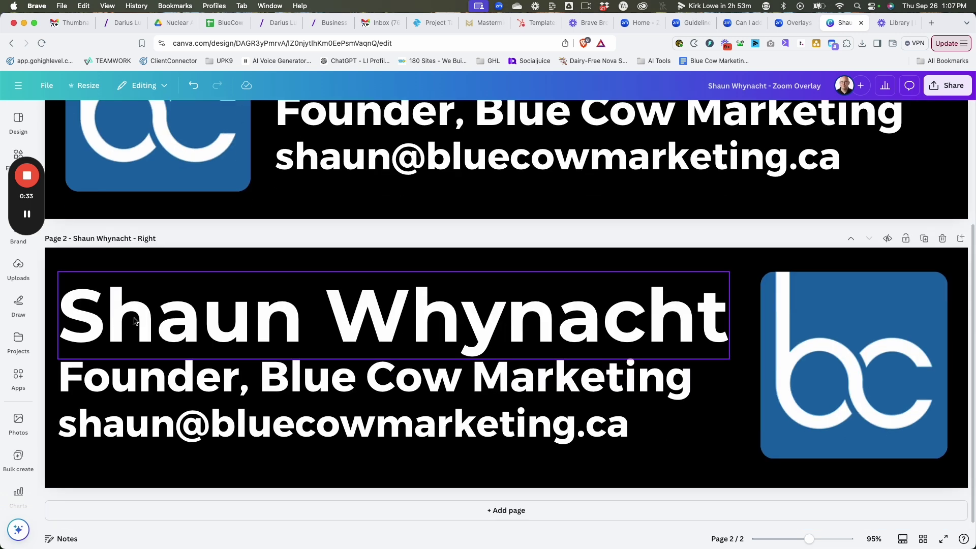
pyautogui.scroll(3, 147, 315)
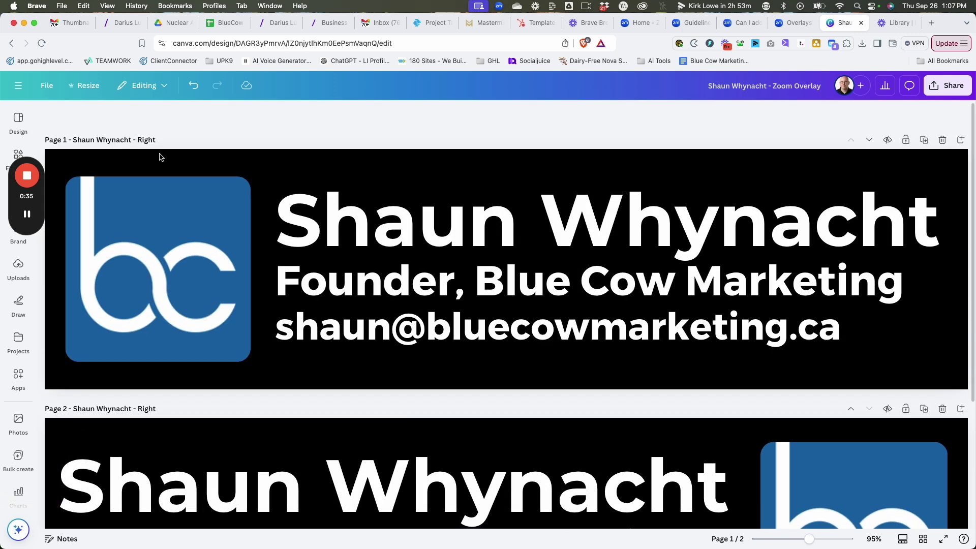
pyautogui.scroll(-3, 156, 395)
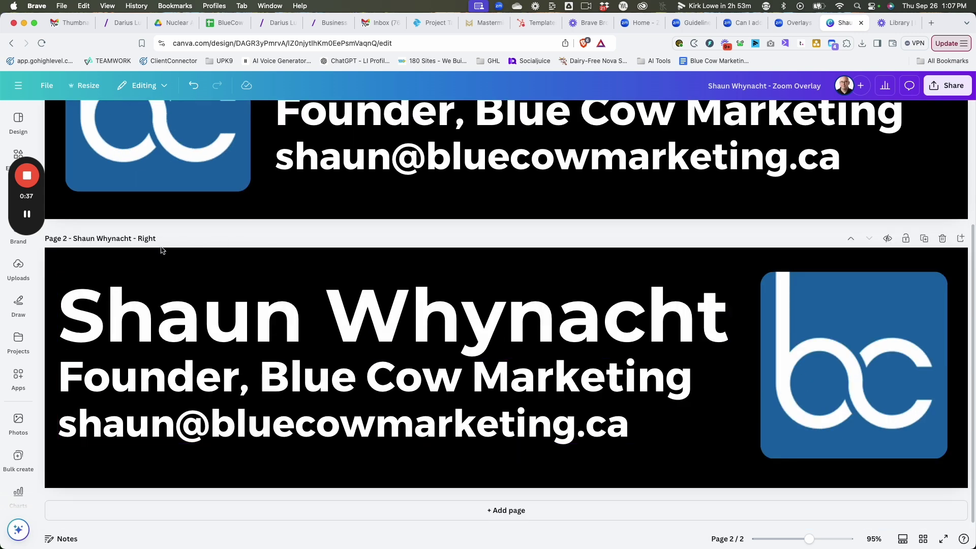
pyautogui.scroll(3, 155, 231)
pyautogui.moveTo(138, 140); pyautogui.dragTo(196, 143)
pyautogui.write('Left')
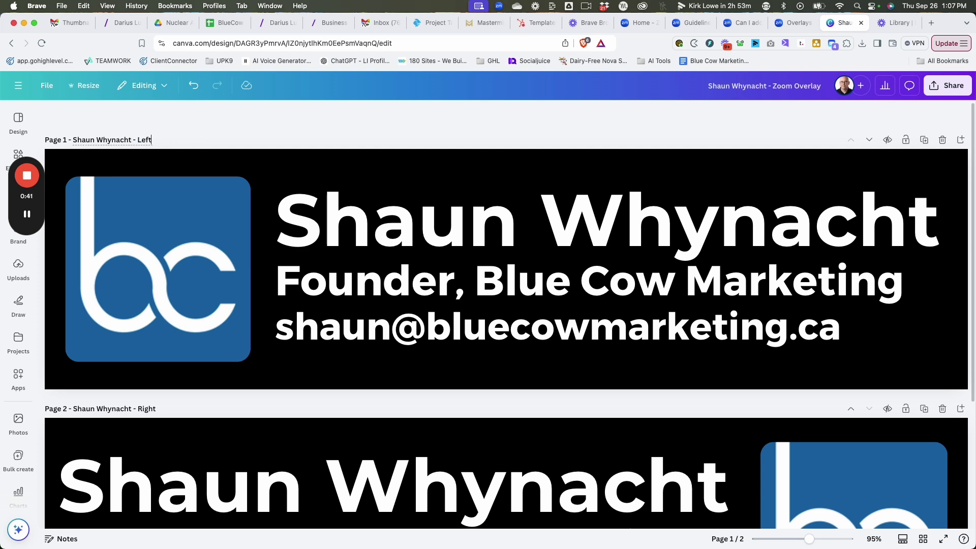
# - Select page 2 and set up a PNG download of the design with a transparent background
pyautogui.scroll(-3, 380, 401)
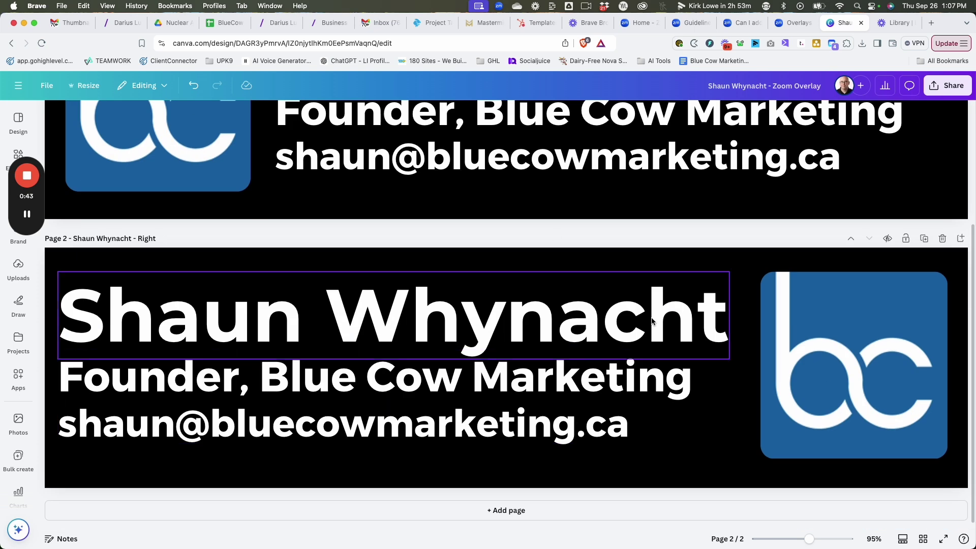
pyautogui.click(314, 256)
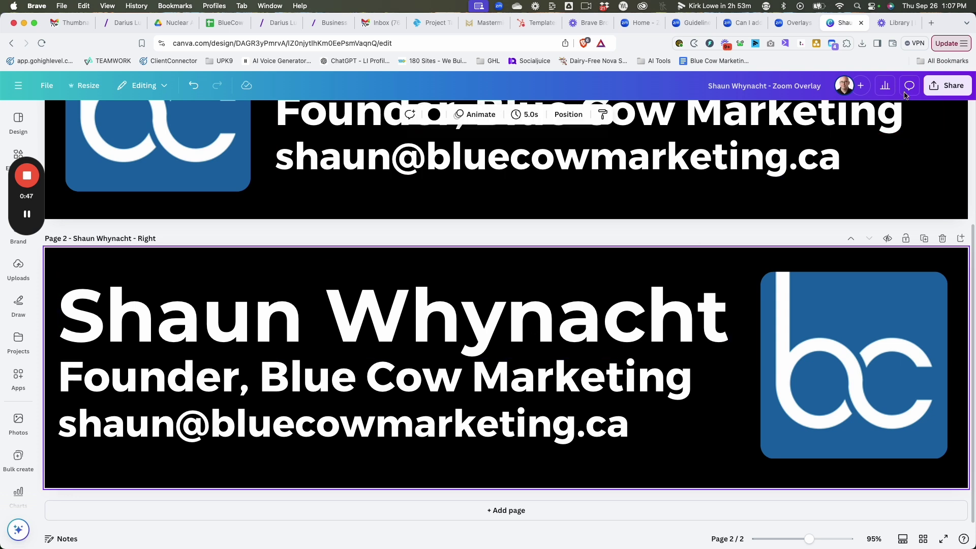
pyautogui.click(947, 85)
pyautogui.click(793, 287)
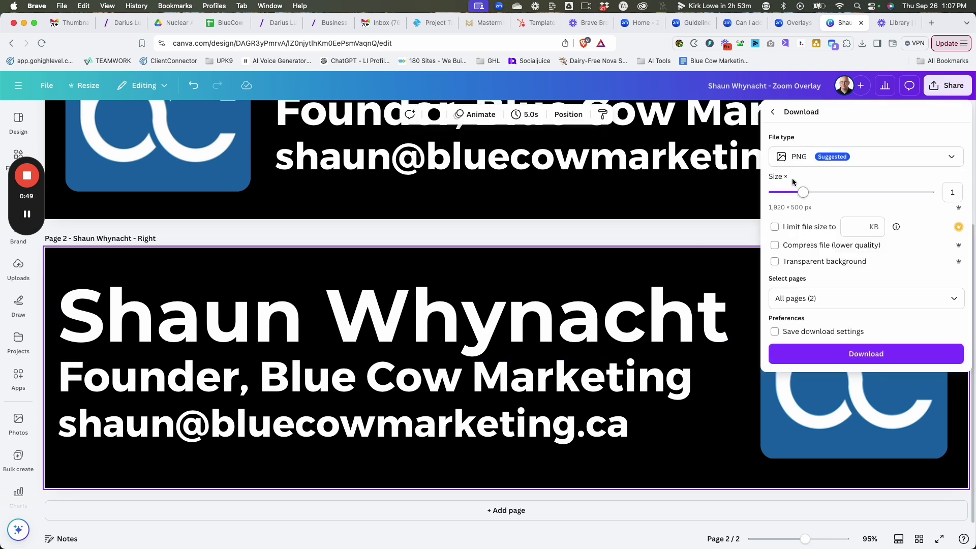
pyautogui.click(774, 261)
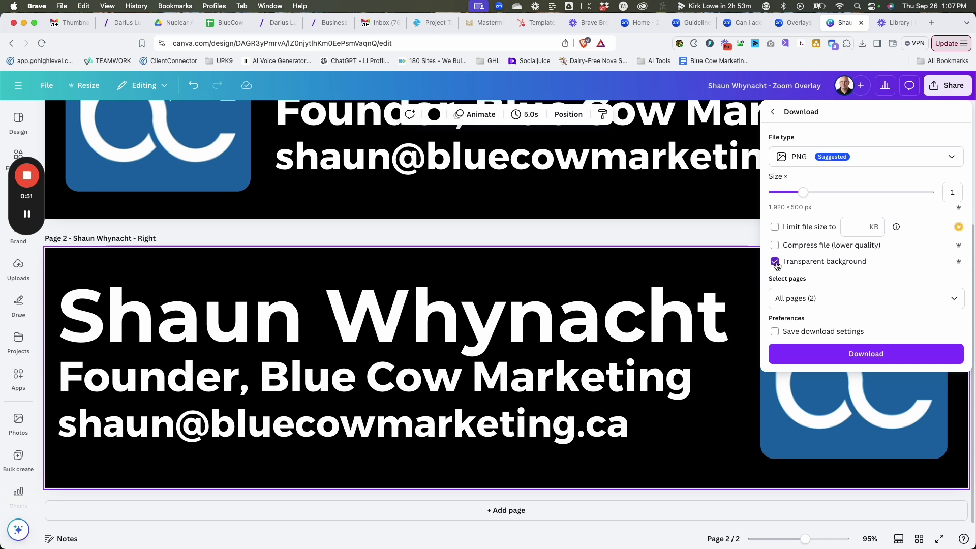
# - Limit the download to page 2 only and save the PNG in the Downloads folder
pyautogui.click(813, 304)
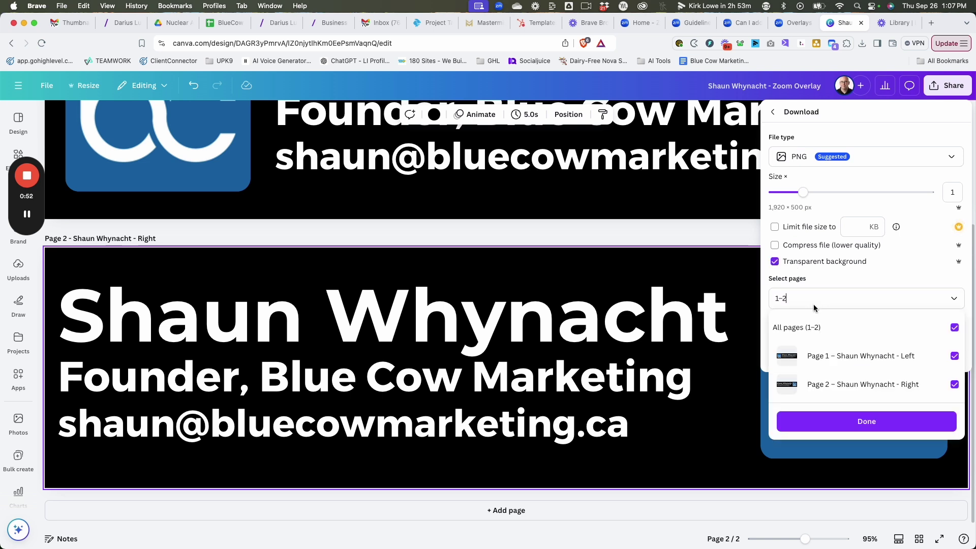
pyautogui.click(953, 382)
pyautogui.click(953, 382)
pyautogui.click(954, 357)
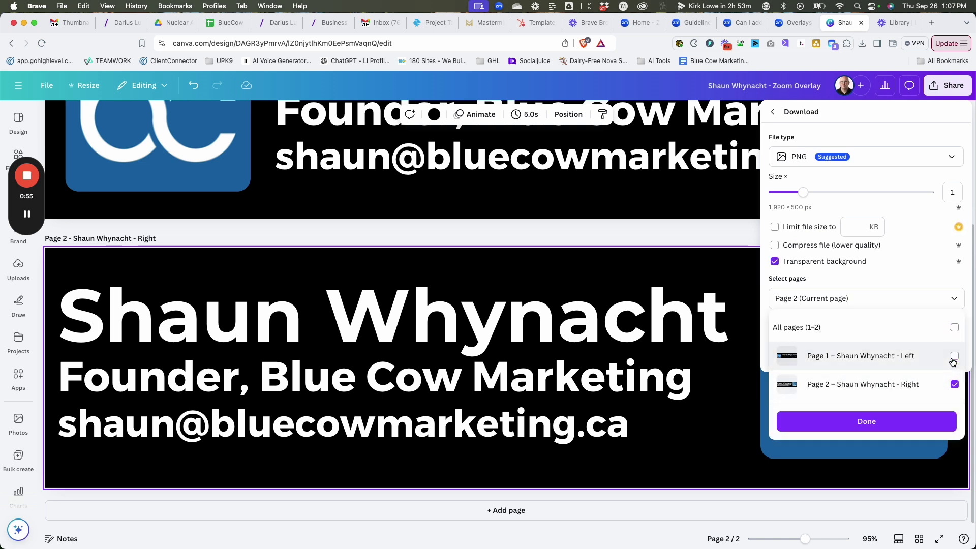
pyautogui.click(877, 421)
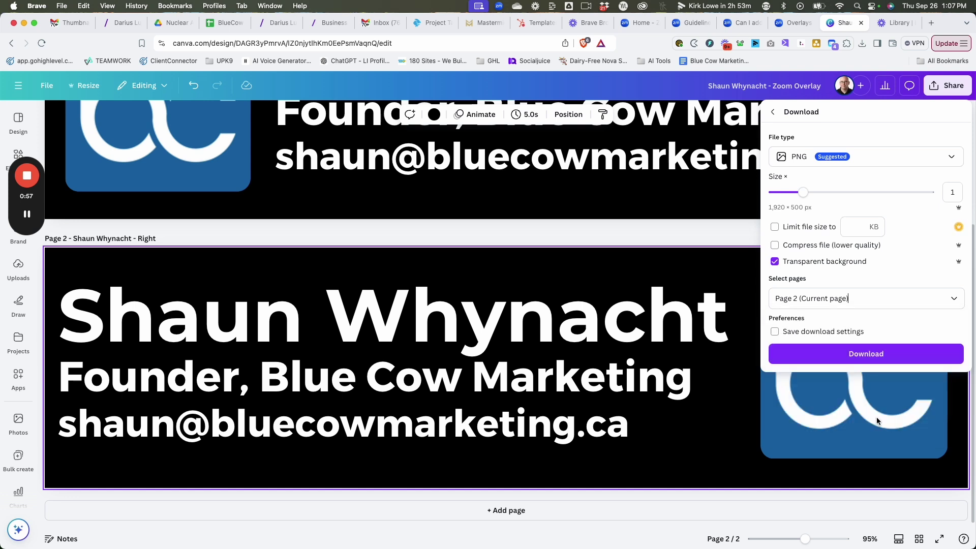
pyautogui.click(877, 353)
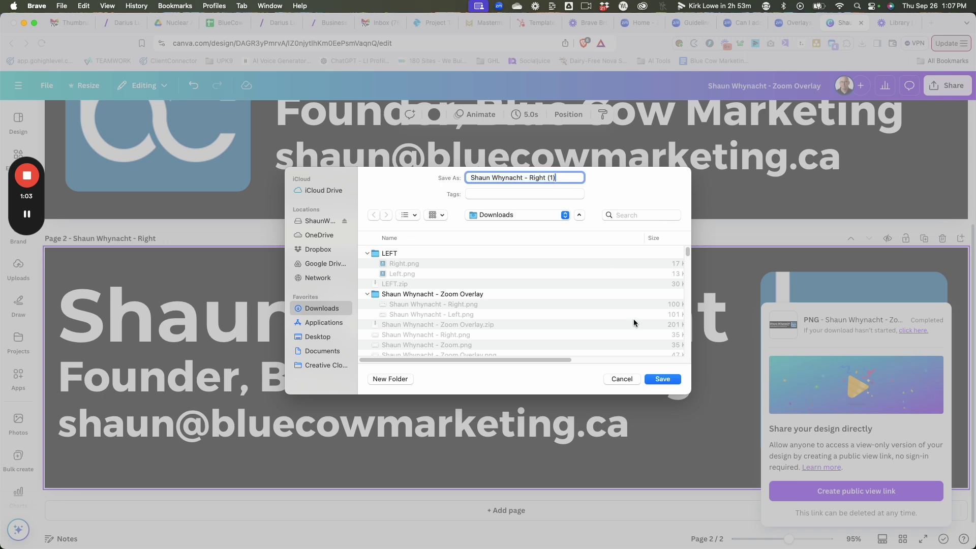
pyautogui.click(662, 379)
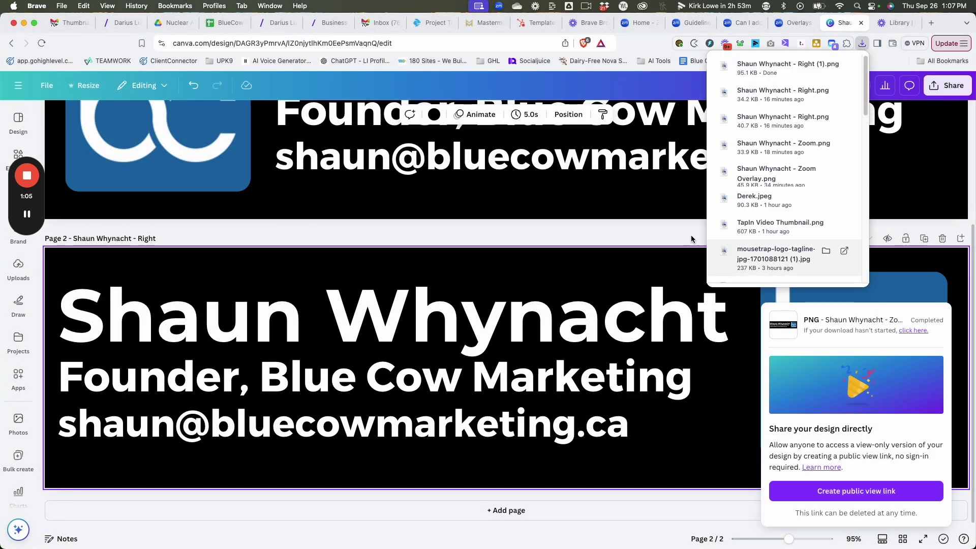
# - Switch to the Zoom web portal and open the Account Settings under Account Management
pyautogui.click(639, 23)
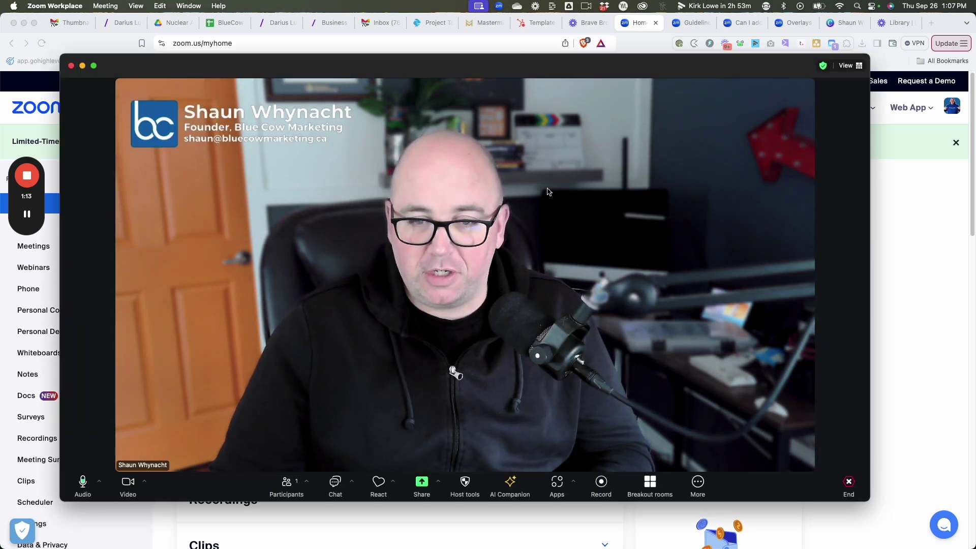
pyautogui.moveTo(446, 63)
pyautogui.mouseDown()
pyautogui.moveTo(459, 260)
pyautogui.moveTo(458, 57)
pyautogui.mouseUp()
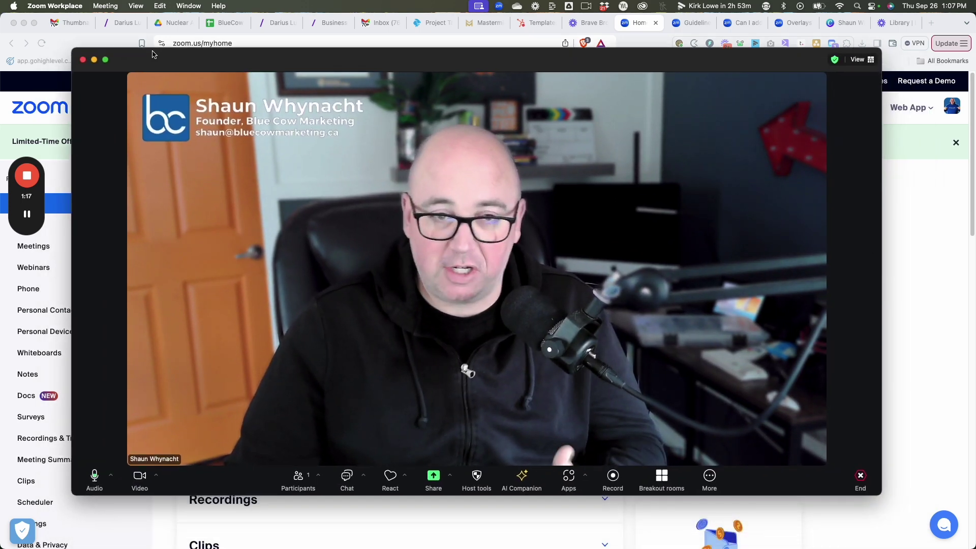
pyautogui.click(947, 186)
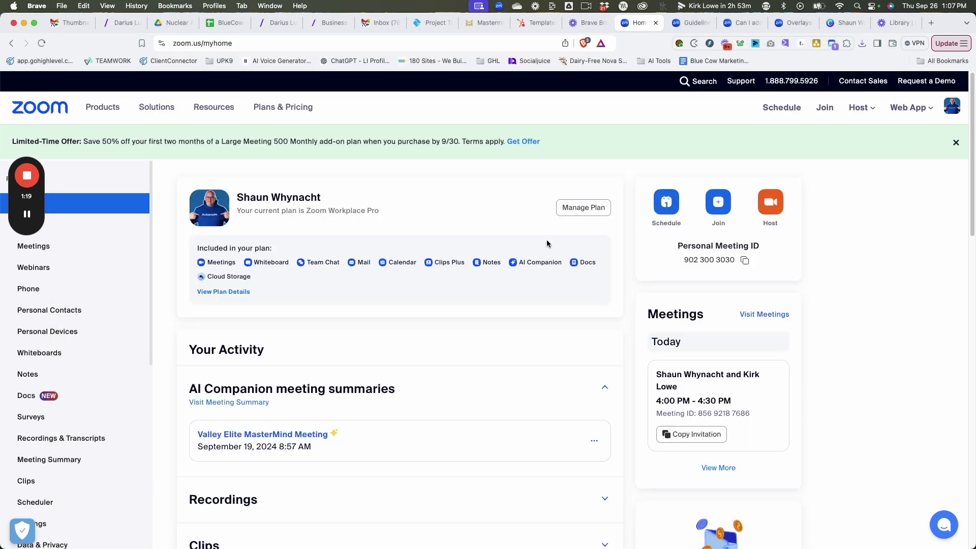
pyautogui.scroll(-5, 124, 451)
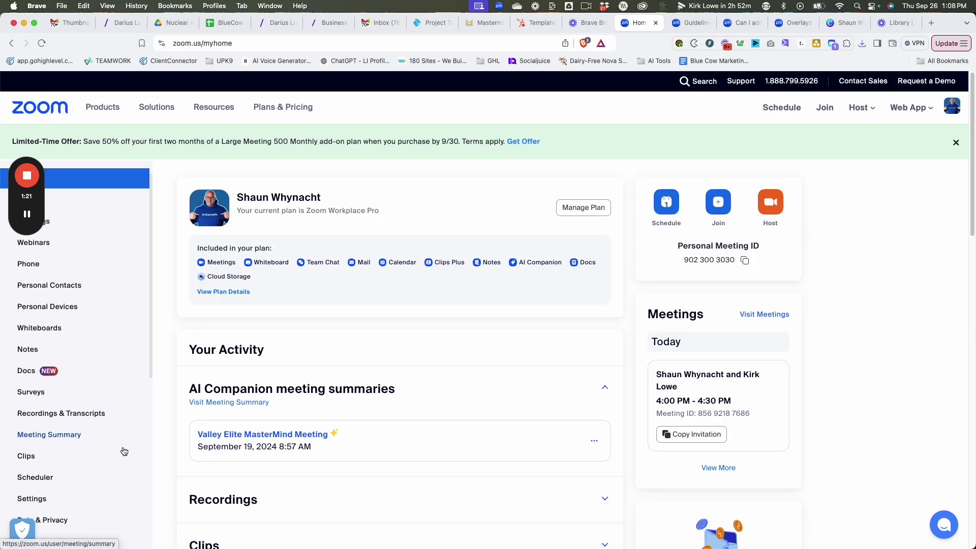
pyautogui.scroll(-3, 124, 451)
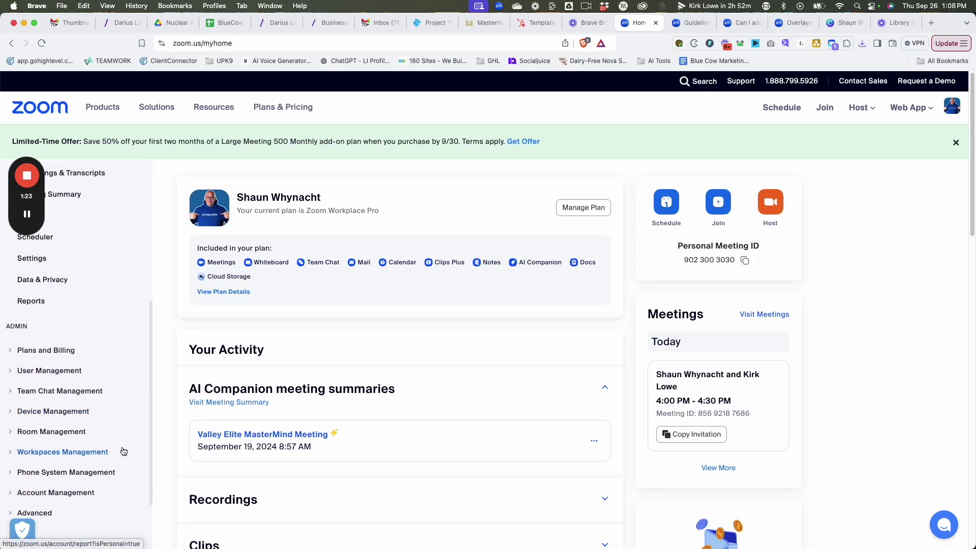
pyautogui.scroll(1, 112, 453)
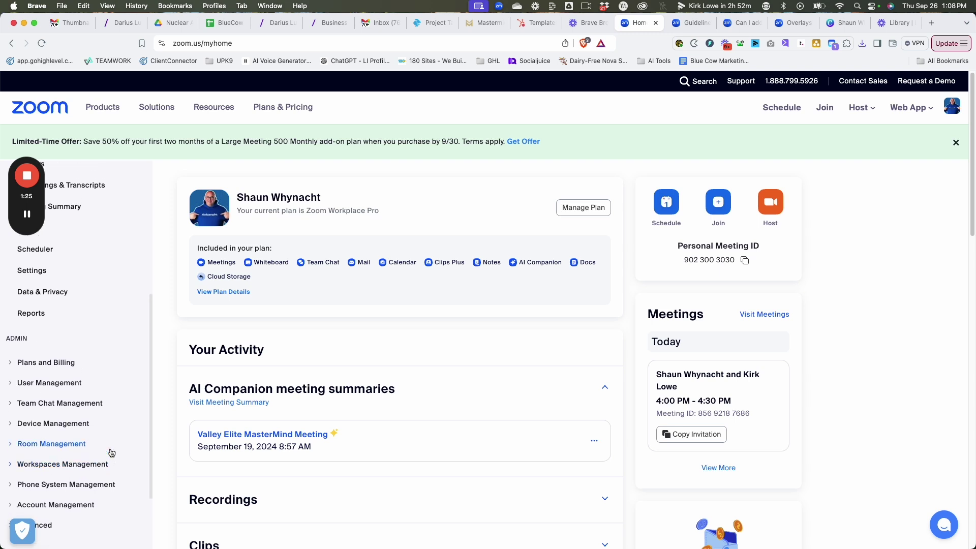
pyautogui.scroll(-2, 110, 452)
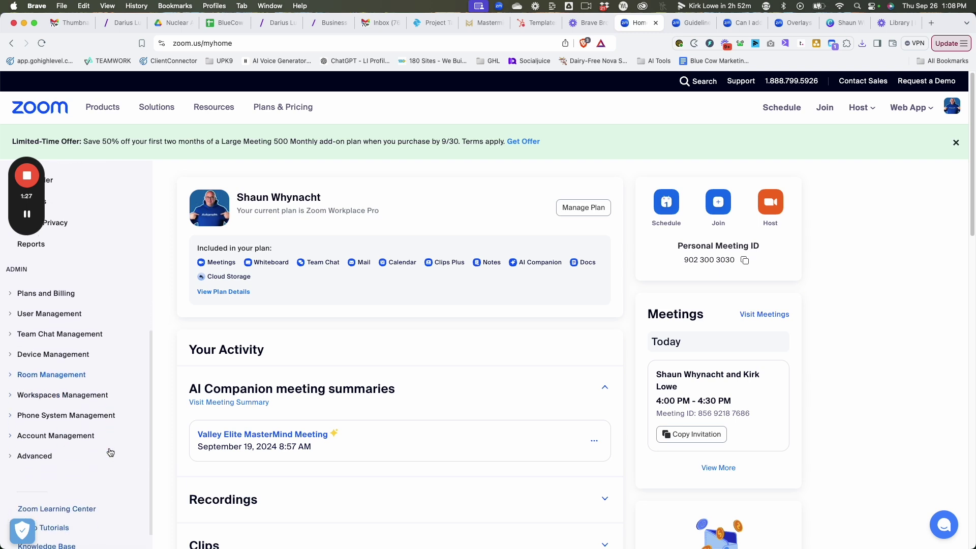
pyautogui.click(73, 434)
pyautogui.scroll(-2, 70, 437)
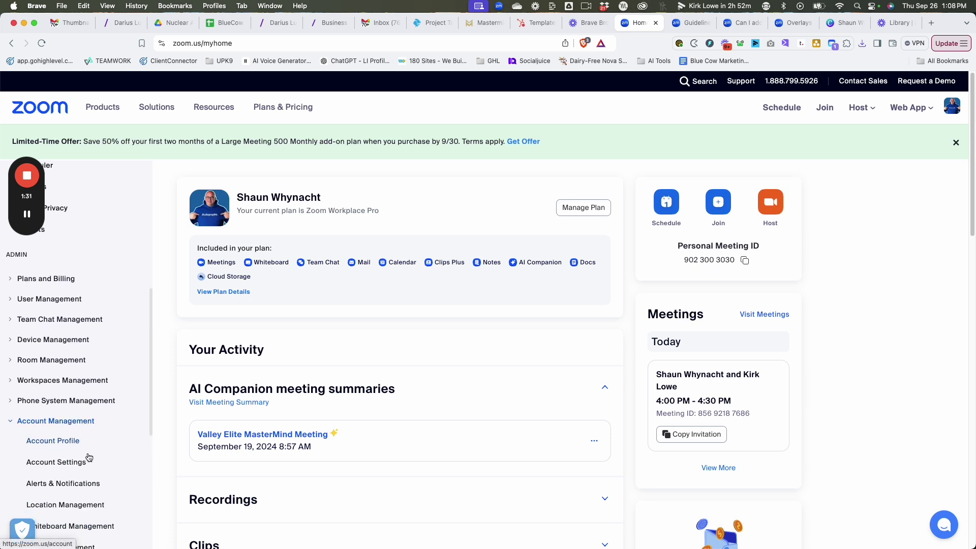
pyautogui.click(65, 439)
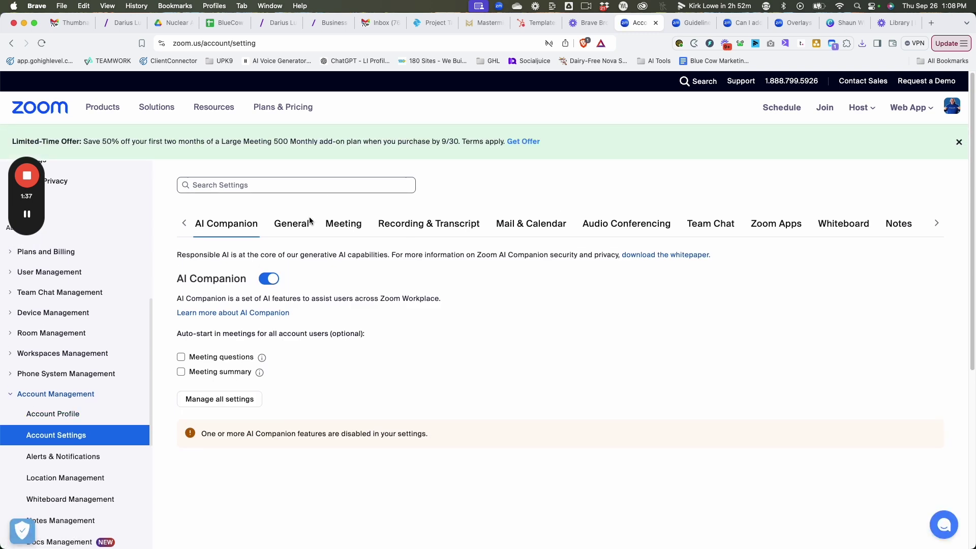
# - Go to the Video filters section of the In Meeting (Advanced) settings
pyautogui.click(340, 224)
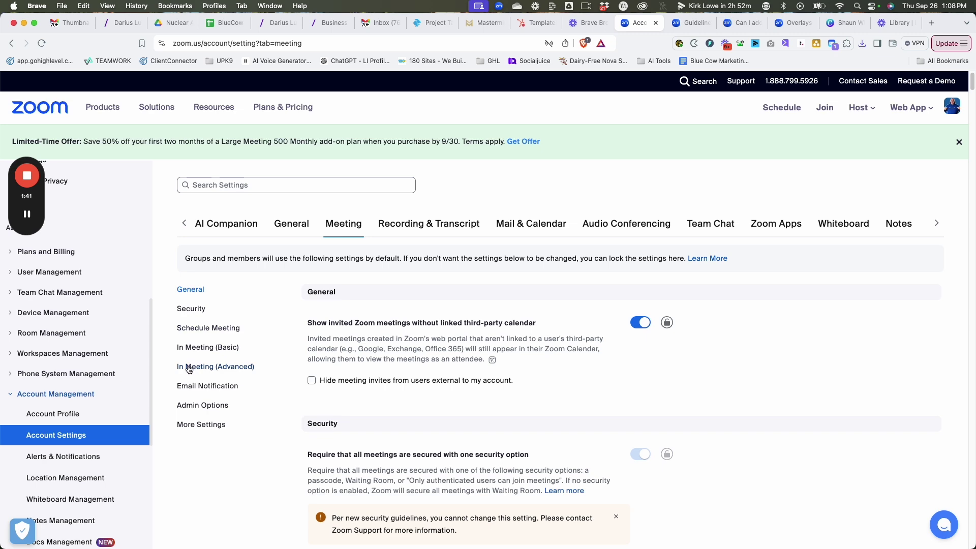
pyautogui.click(216, 367)
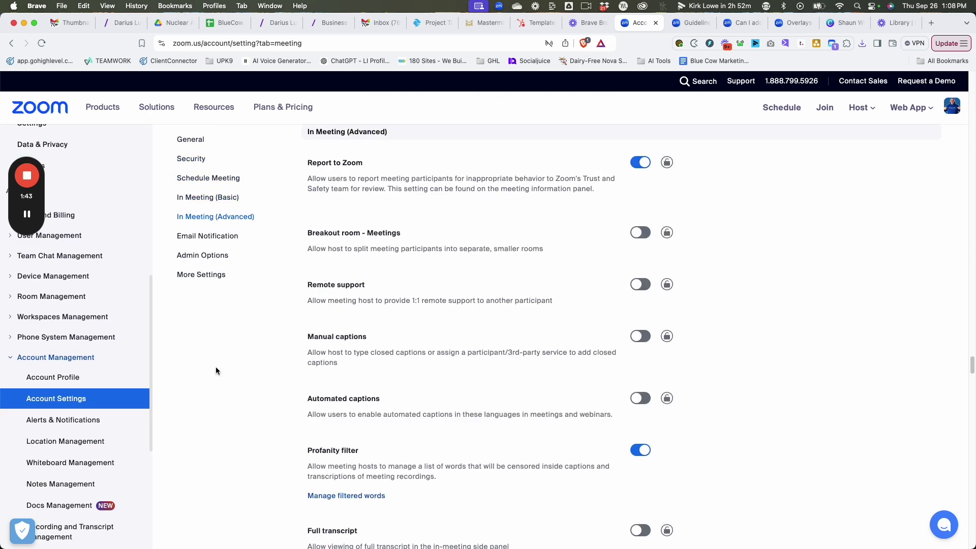
pyautogui.scroll(-7, 803, 364)
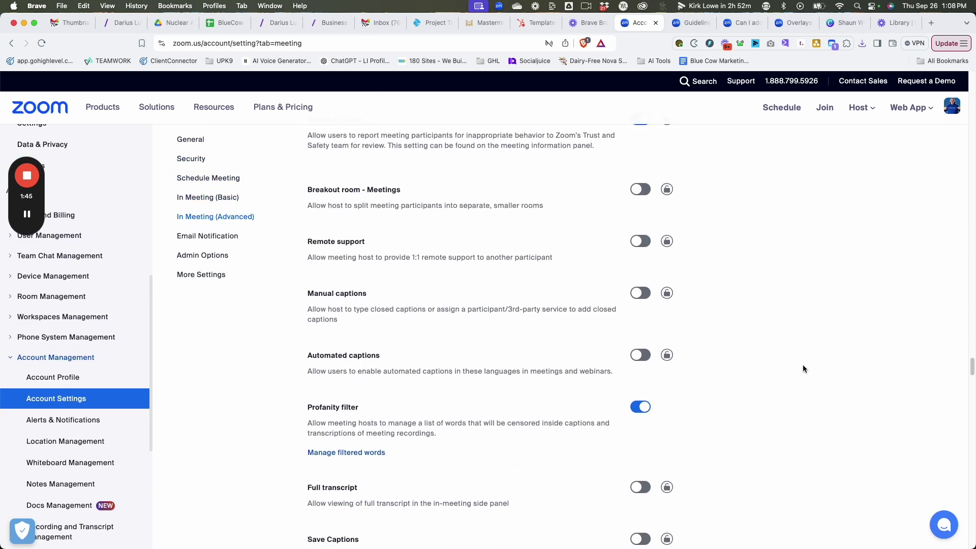
pyautogui.scroll(-8, 799, 365)
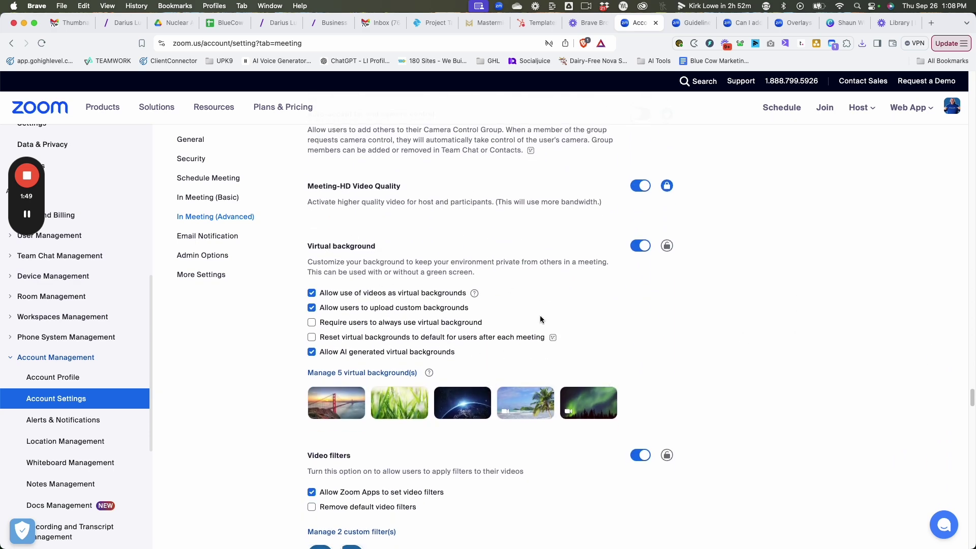
pyautogui.scroll(-3, 536, 346)
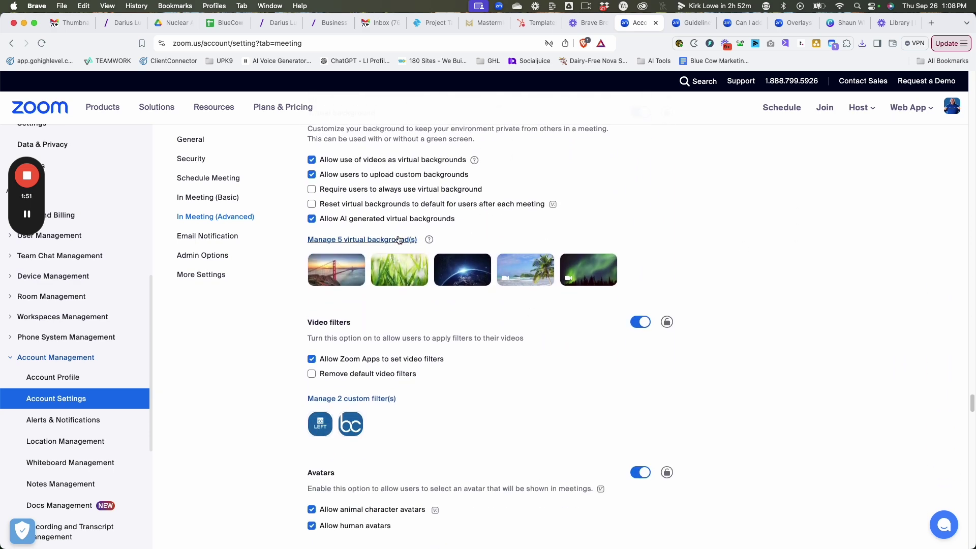
pyautogui.scroll(-2, 638, 239)
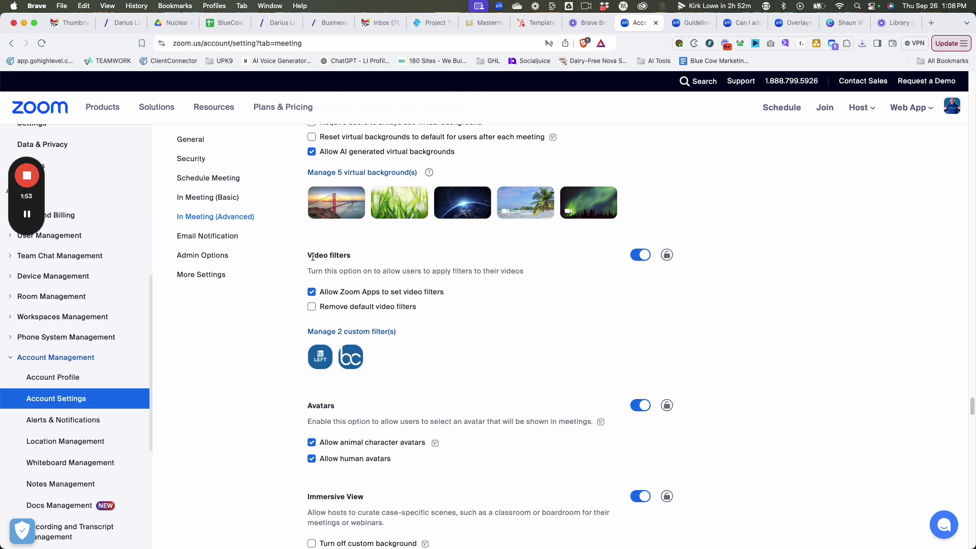
pyautogui.tripleClick(344, 255)
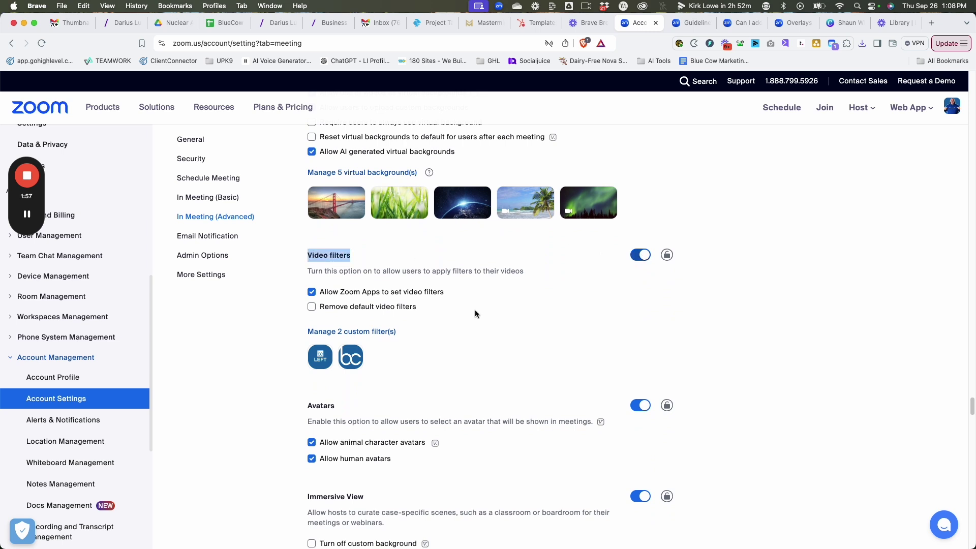
# - Preview the newly downloaded "Right (1)" PNG from the Downloads folder and upload it as a custom video filter
pyautogui.click(332, 333)
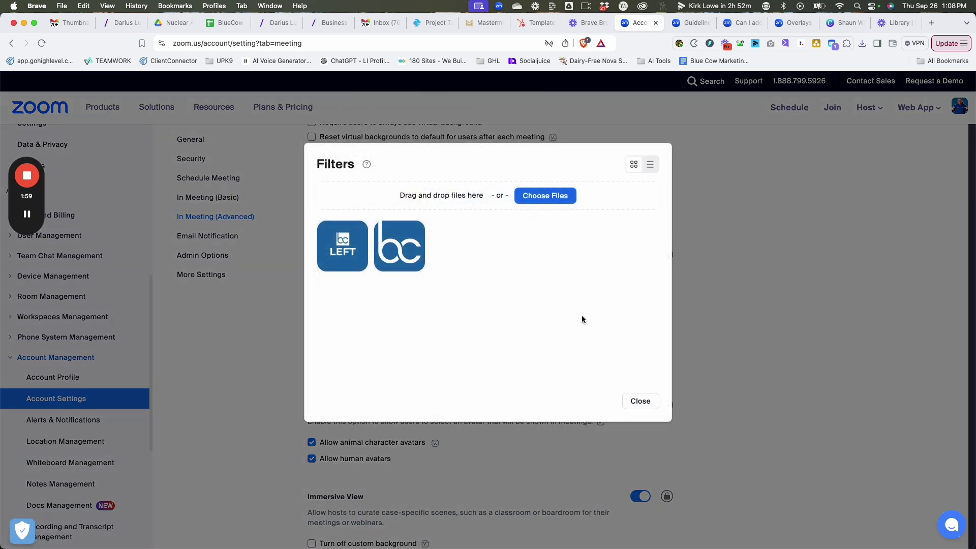
pyautogui.click(554, 195)
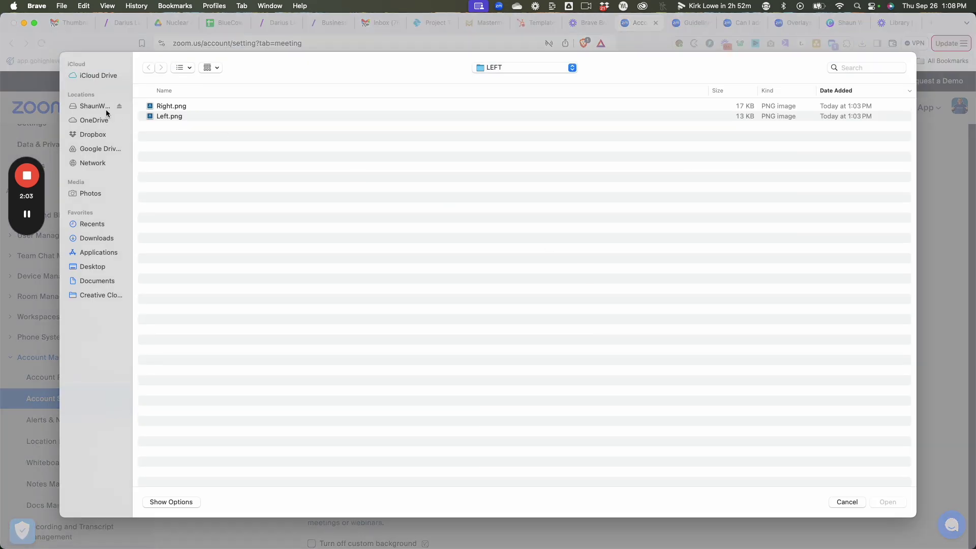
pyautogui.click(102, 240)
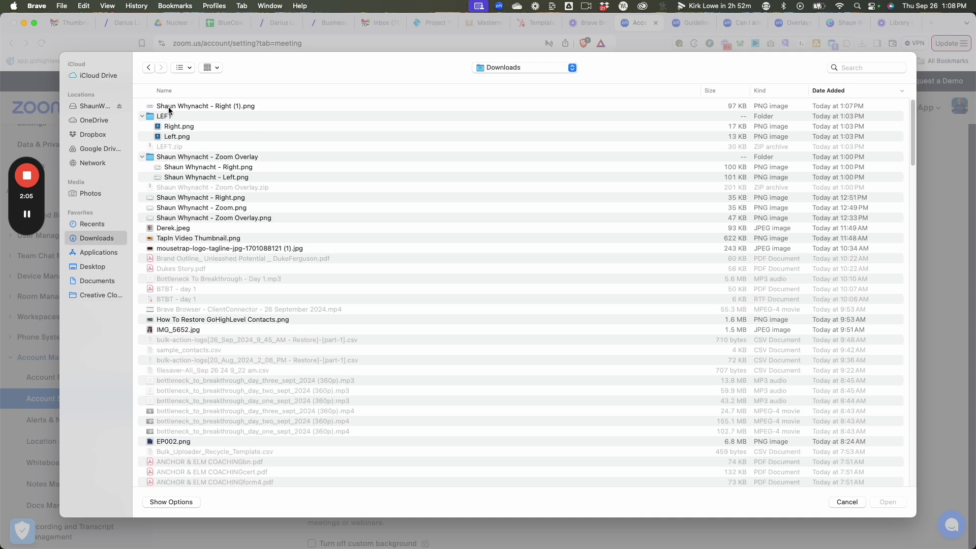
pyautogui.click(191, 108)
pyautogui.press('space')
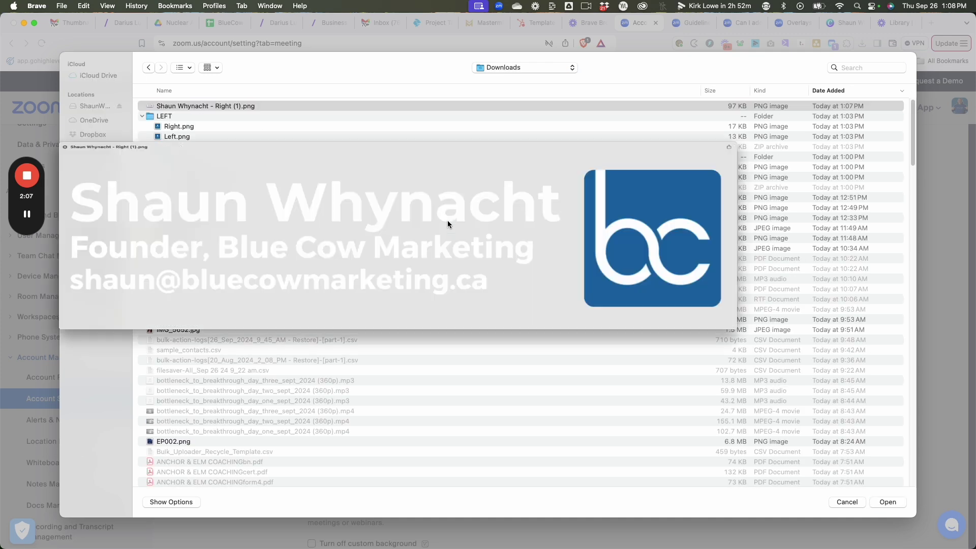
pyautogui.press('space')
pyautogui.click(887, 501)
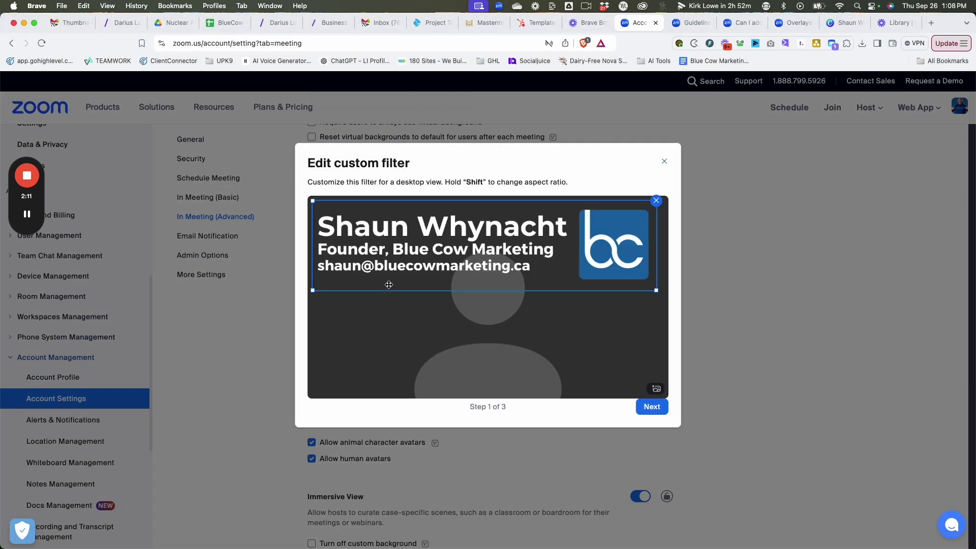
# - Shrink the overlay in the desktop view, position it in the upper-right corner of the frame, and continue to the mobile view
pyautogui.moveTo(313, 290); pyautogui.dragTo(505, 241)
pyautogui.moveTo(616, 219); pyautogui.dragTo(622, 220)
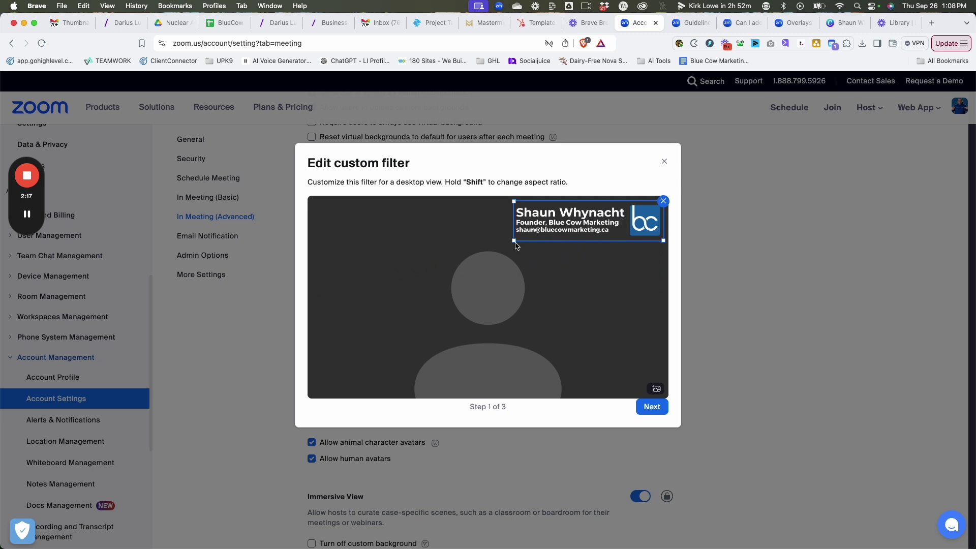
pyautogui.moveTo(515, 242); pyautogui.dragTo(541, 235)
pyautogui.moveTo(597, 218); pyautogui.dragTo(598, 218)
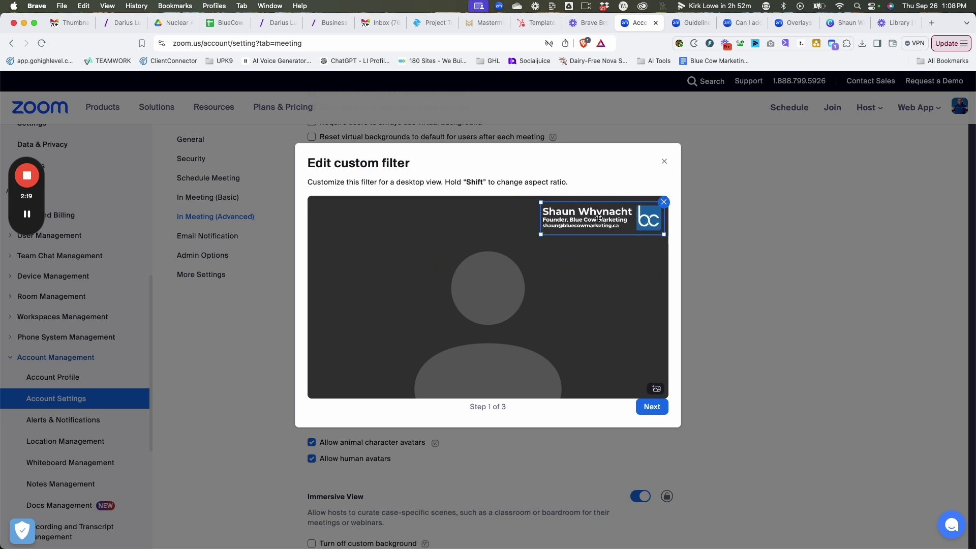
pyautogui.click(652, 410)
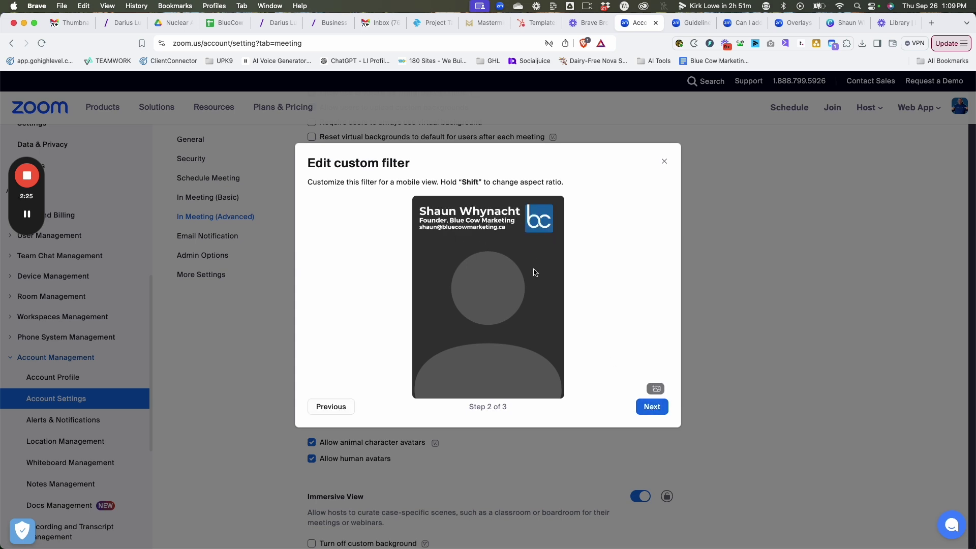
# - Shrink the overlay toward the upper-right corner of the mobile view and remove the "(1)" suffix from the filter's name
pyautogui.click(502, 234)
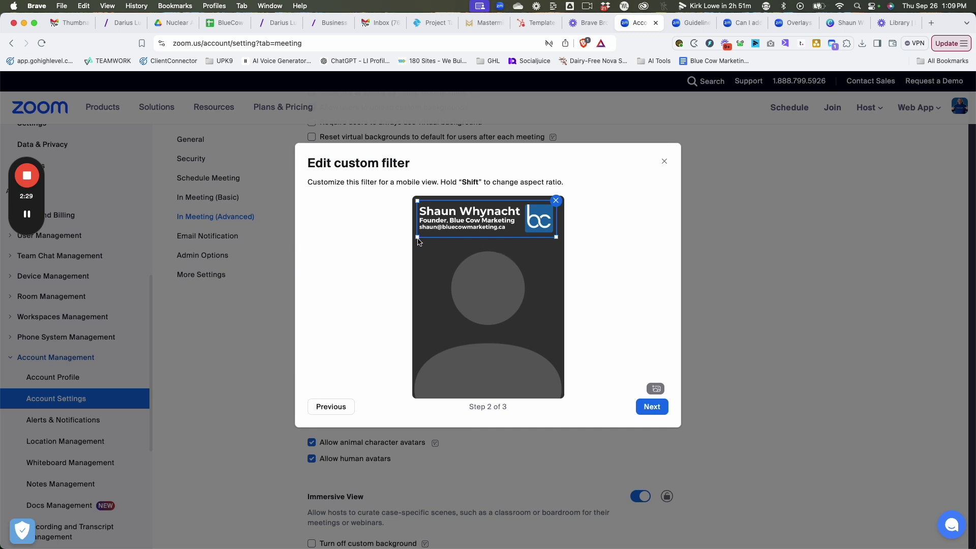
pyautogui.moveTo(416, 238); pyautogui.dragTo(466, 224)
pyautogui.click(641, 406)
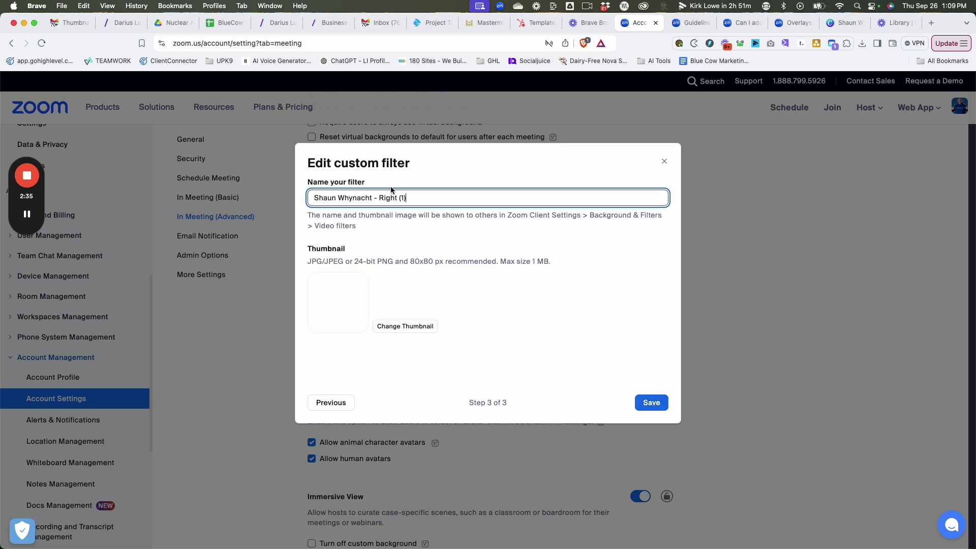
pyautogui.doubleClick(404, 198)
pyautogui.press('BackSpace')
# - Switch to the Zoom meeting, examine the thumbnails of the existing custom video filters, and close the Background & effects window
pyautogui.press('super+Tab')
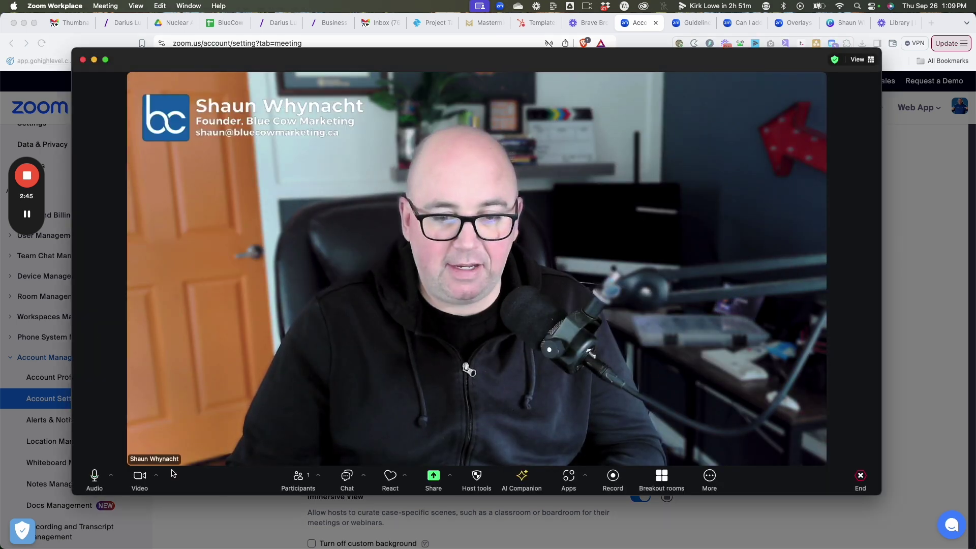
pyautogui.click(156, 474)
pyautogui.click(185, 405)
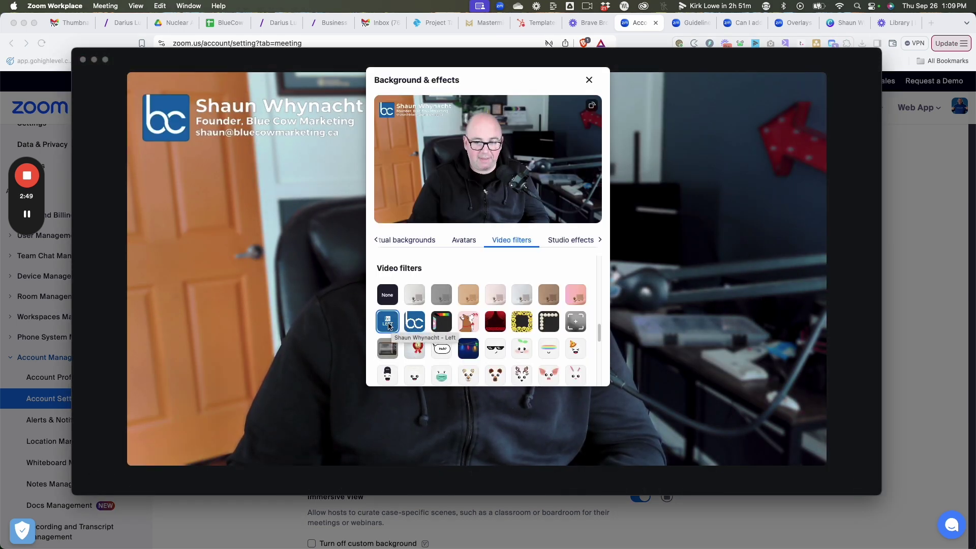
pyautogui.click(936, 181)
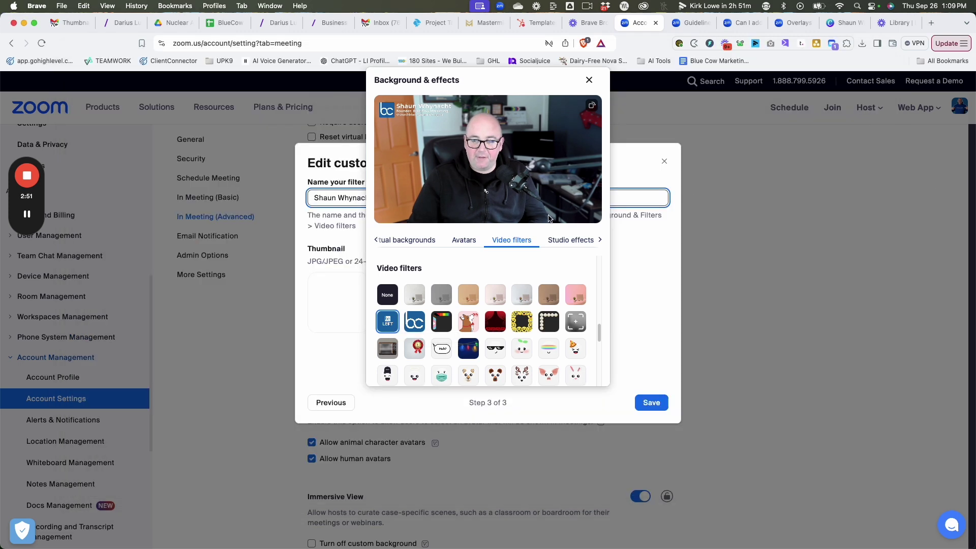
pyautogui.moveTo(489, 81); pyautogui.dragTo(783, 215)
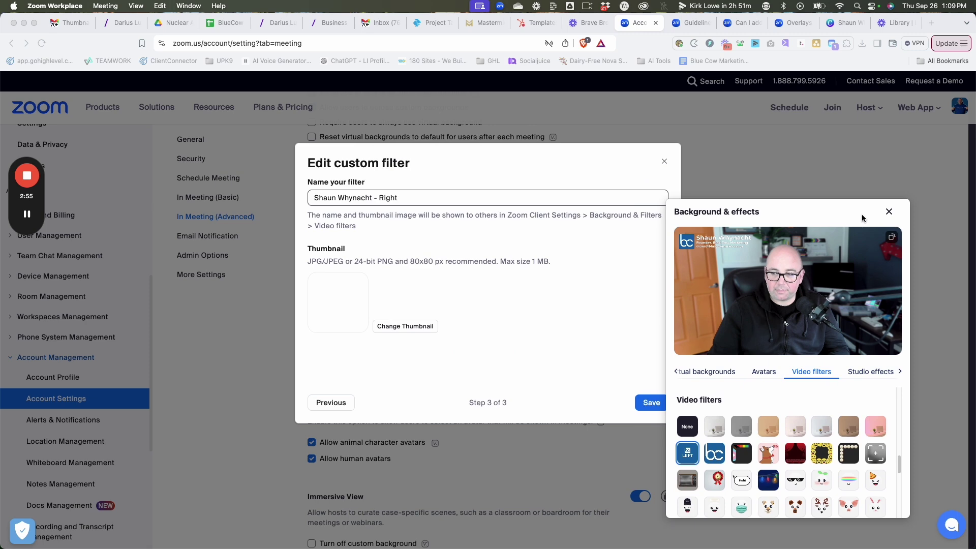
pyautogui.click(887, 214)
pyautogui.click(898, 207)
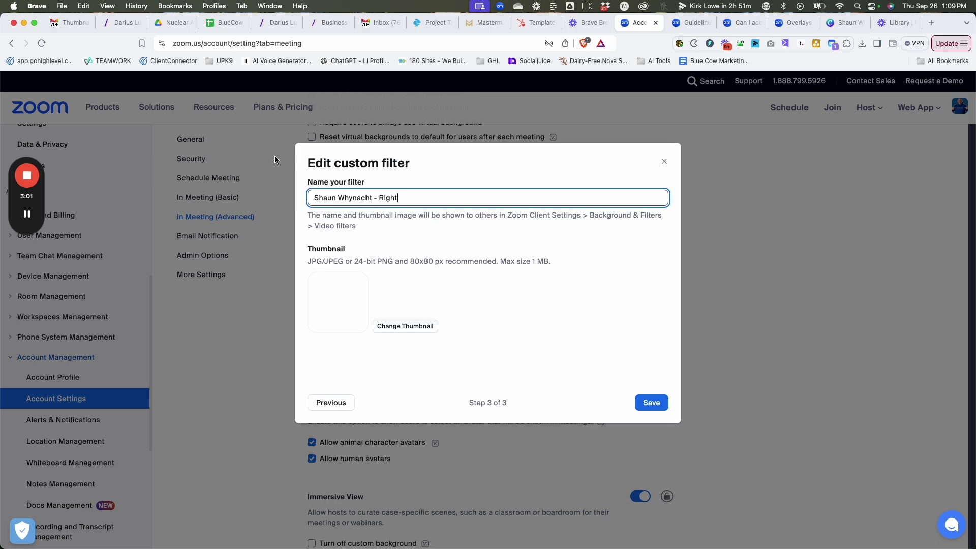
# - Switch to Canva and open the LEFT design from the recent designs to view its two thumbnail pages
pyautogui.click(836, 23)
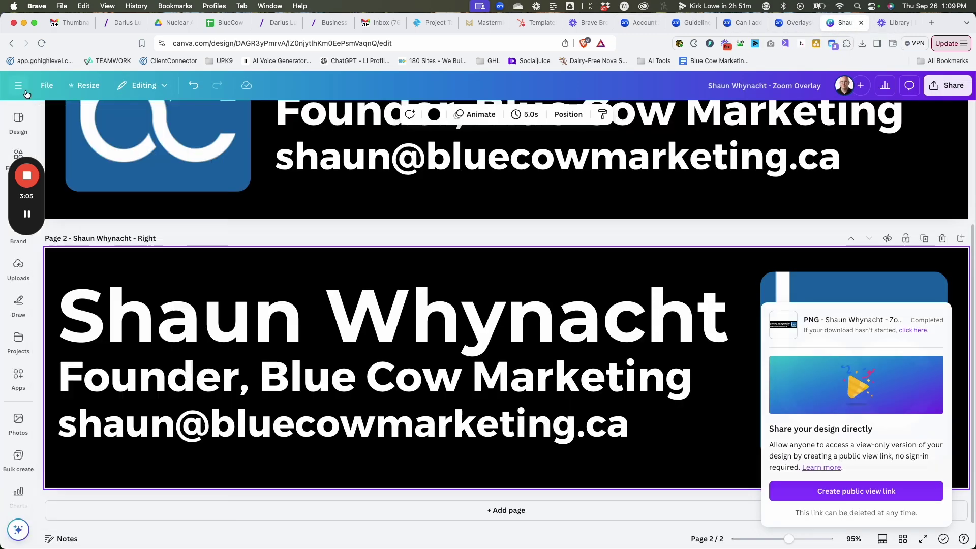
pyautogui.click(19, 84)
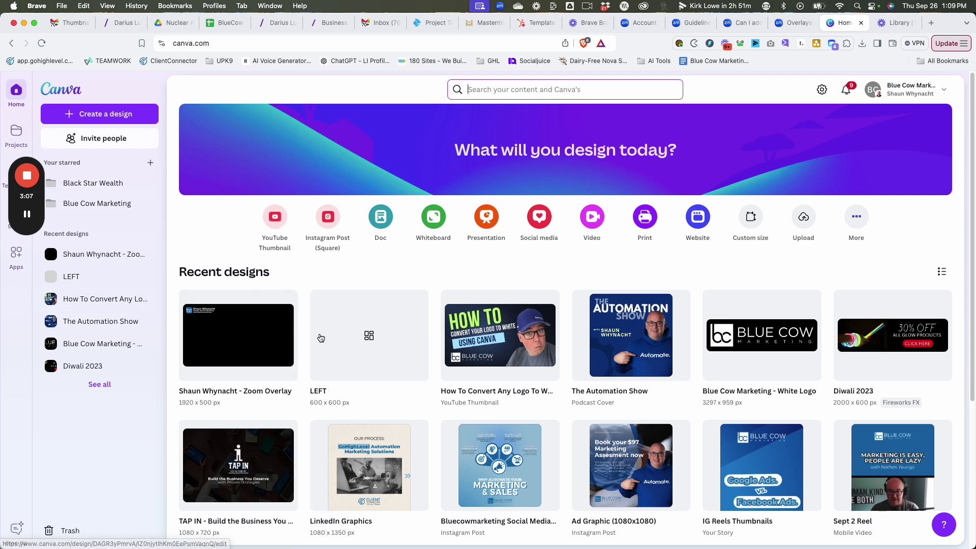
pyautogui.click(366, 337)
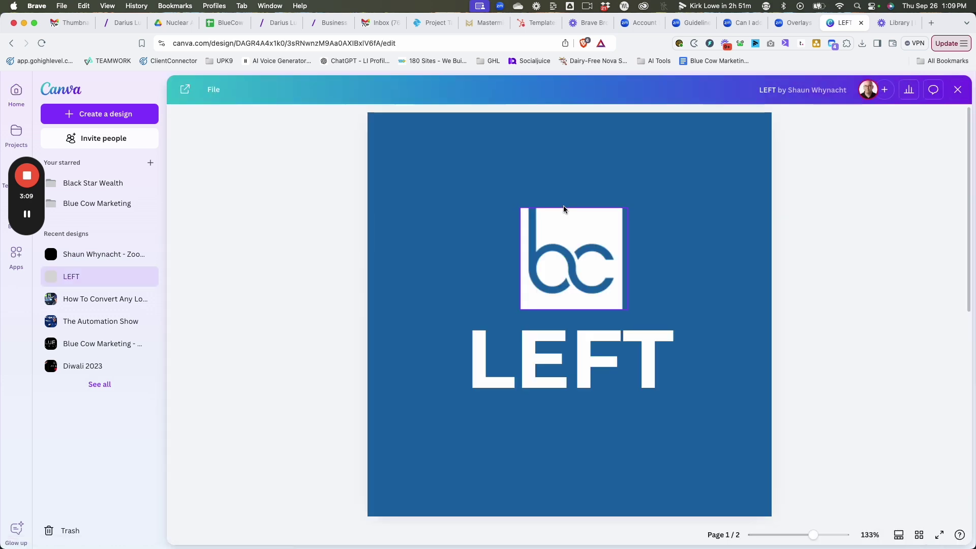
pyautogui.scroll(-3, 693, 229)
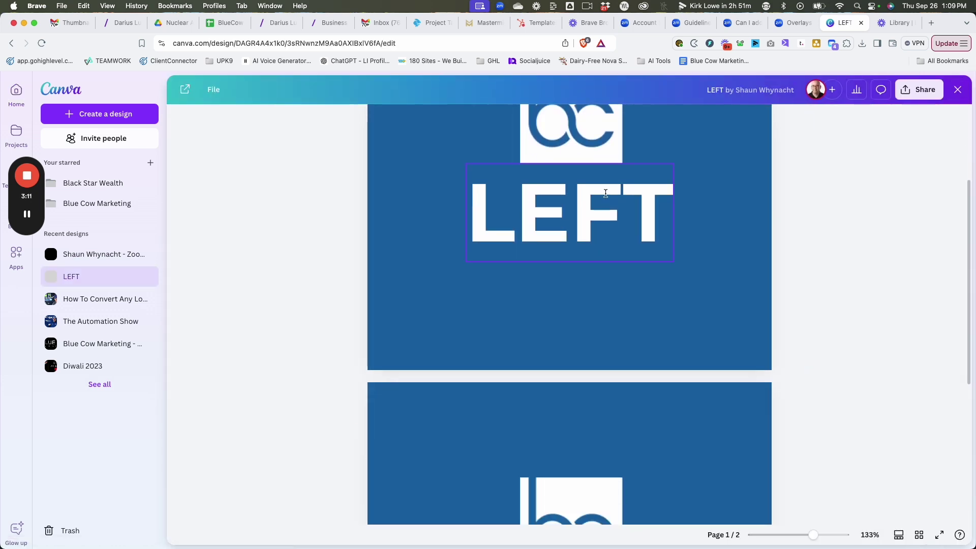
pyautogui.scroll(-5, 643, 246)
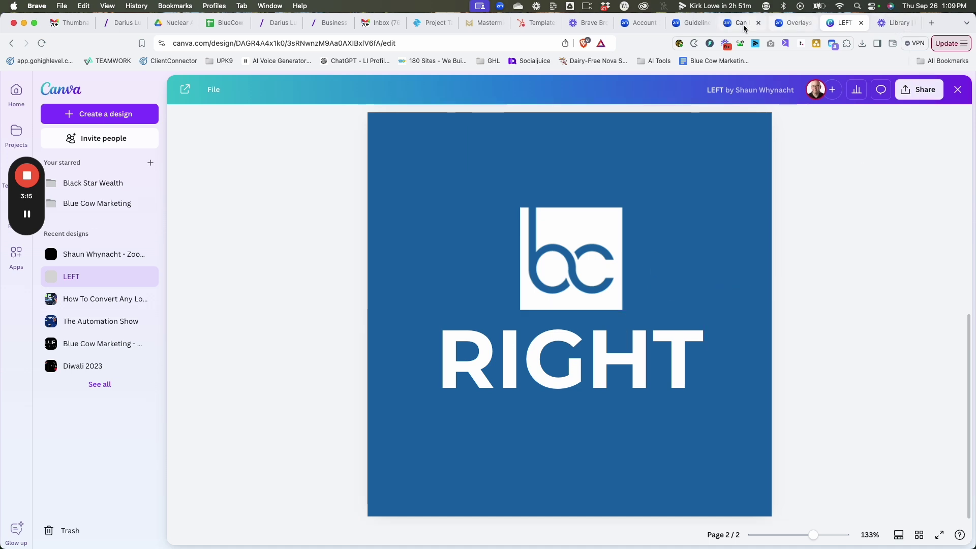
# - Return to the Zoom web portal, set Right.png from the LEFT folder as the filter's thumbnail, and save the filter
pyautogui.click(690, 26)
pyautogui.click(648, 25)
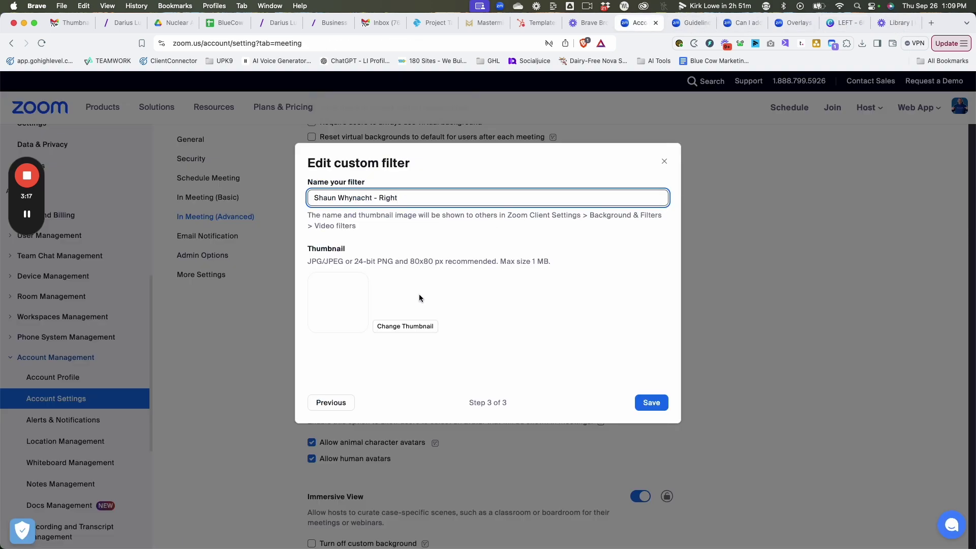
pyautogui.click(411, 326)
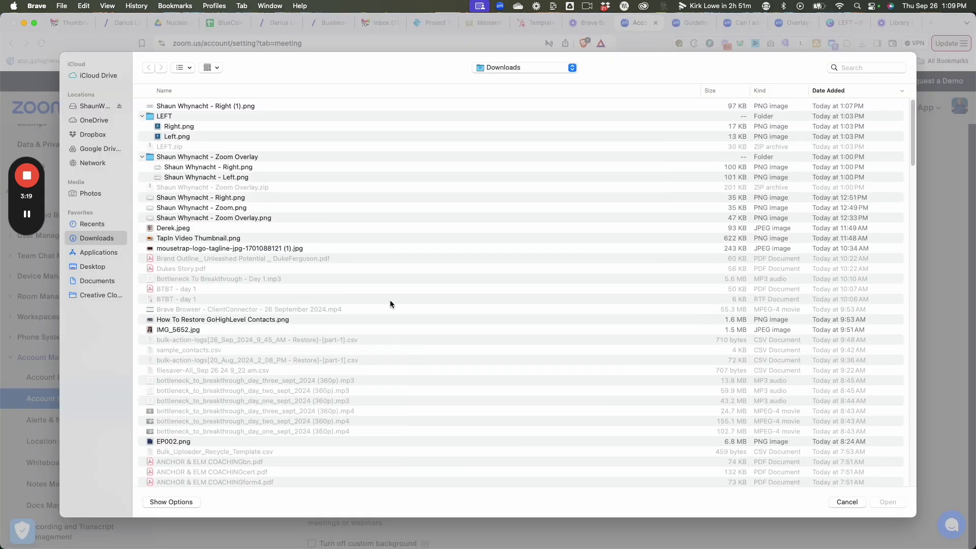
pyautogui.click(169, 128)
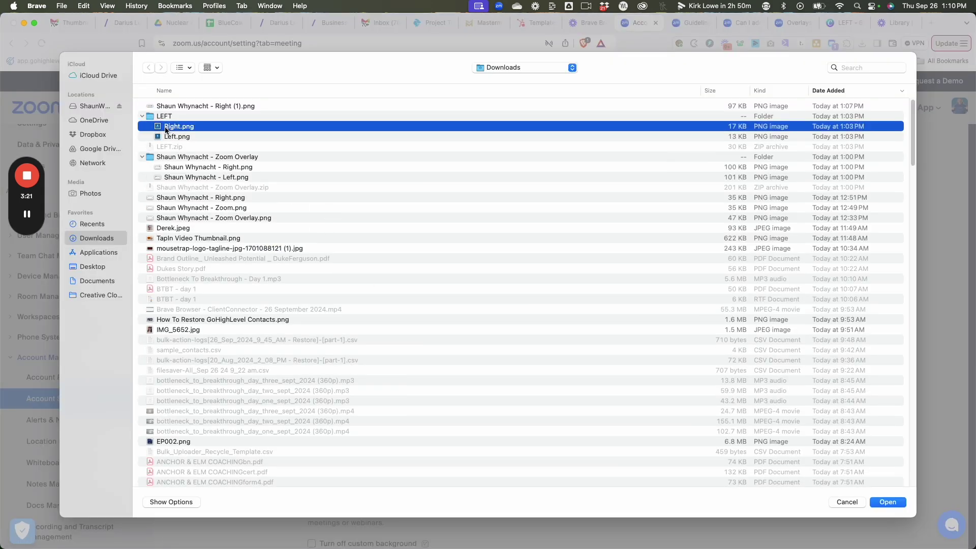
pyautogui.press('space')
pyautogui.press('space')
pyautogui.click(888, 503)
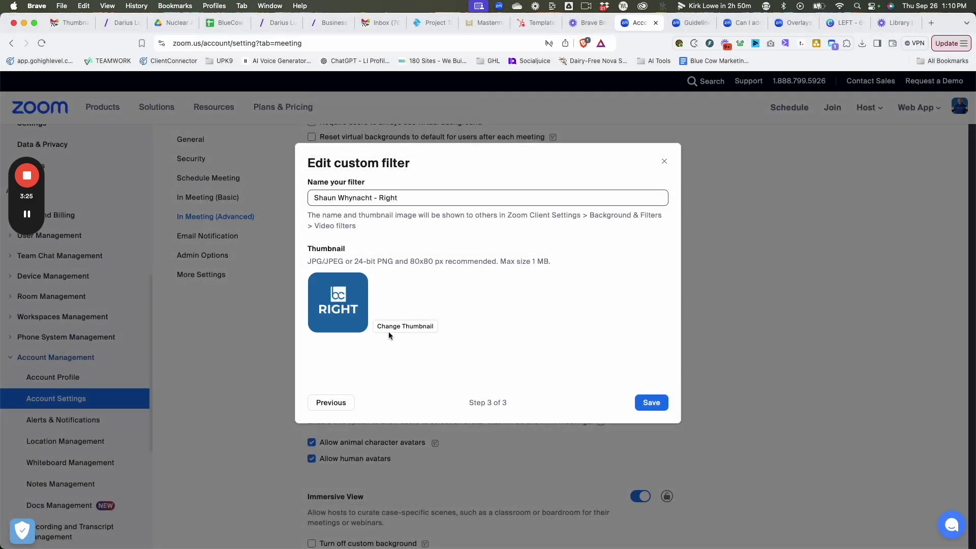
pyautogui.click(642, 402)
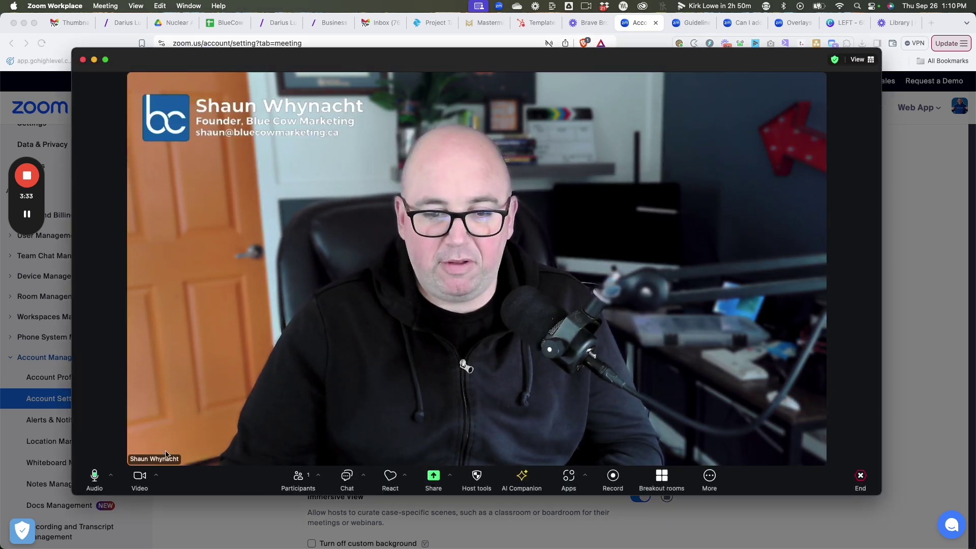
# - Open the video filters in the Zoom meeting and apply the new "Right" filter
pyautogui.click(157, 478)
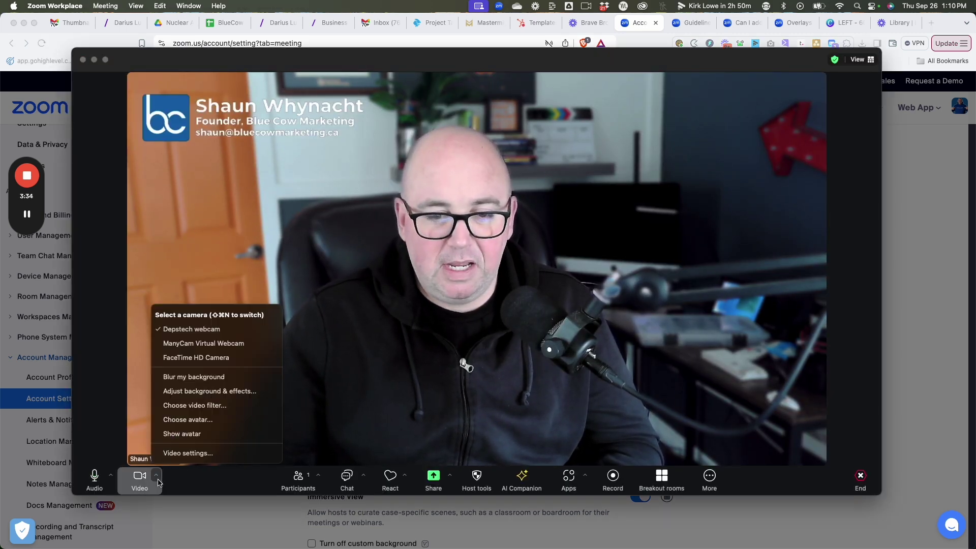
pyautogui.click(194, 405)
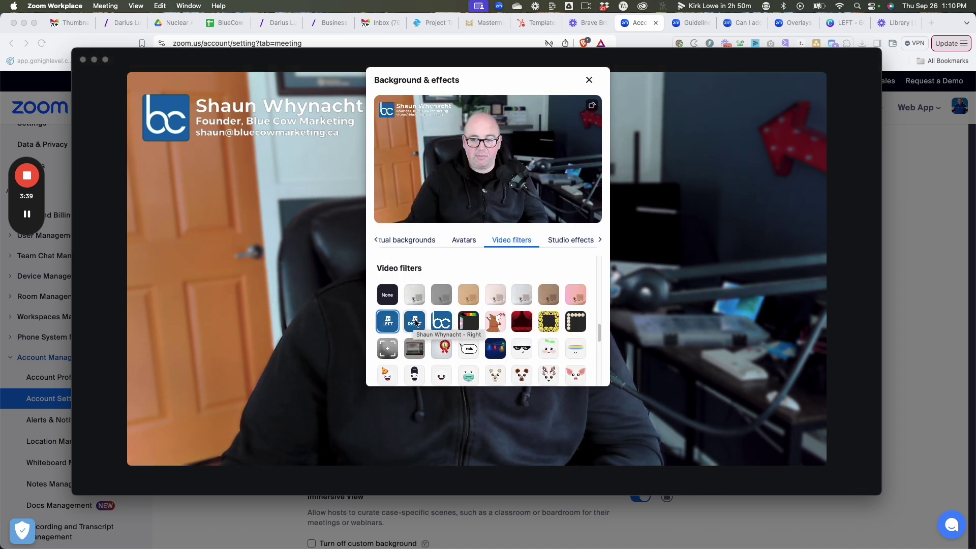
pyautogui.click(416, 323)
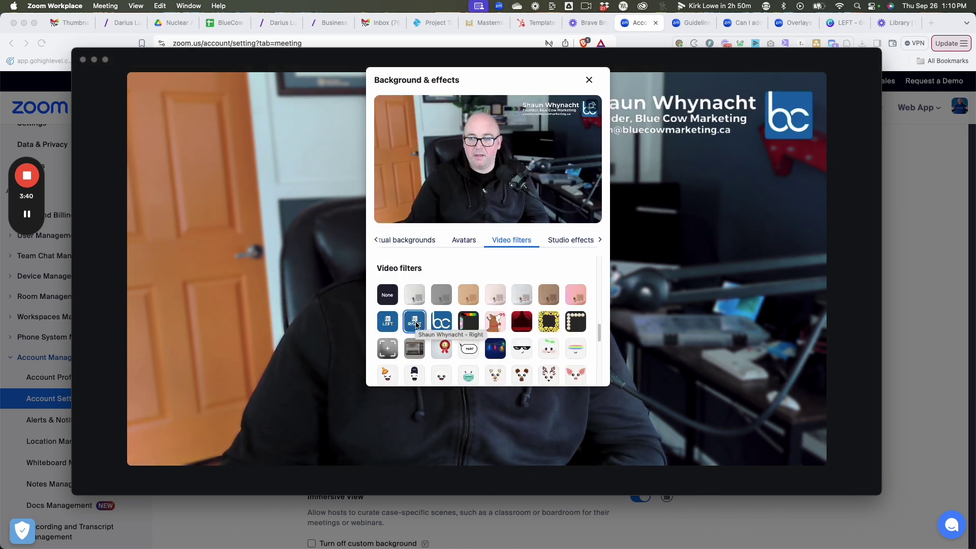
# - Compare the "Left", "Right" and BlueCowMarketing filters, ending on "Right", with the Background & effects window moved clear of the overlay
pyautogui.click(386, 325)
pyautogui.click(414, 323)
pyautogui.click(439, 322)
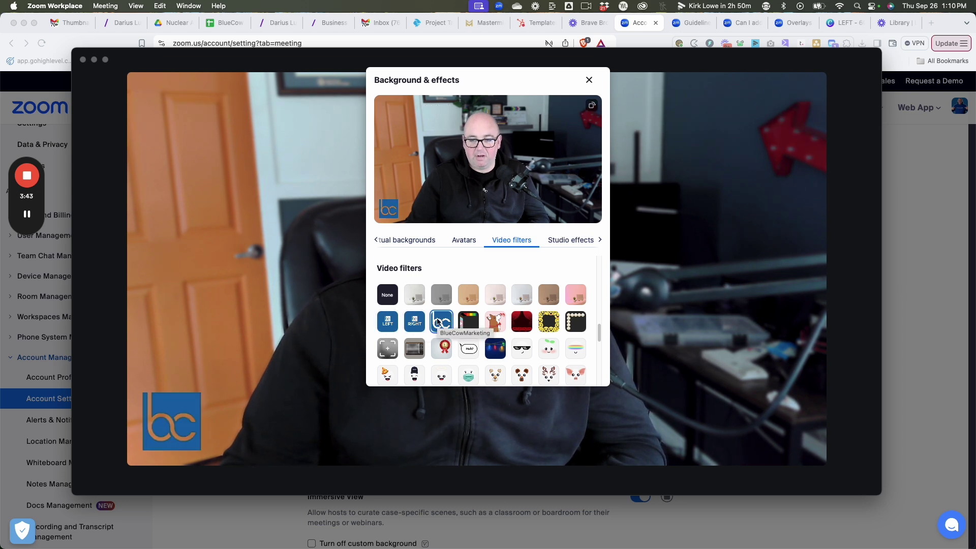
pyautogui.click(411, 325)
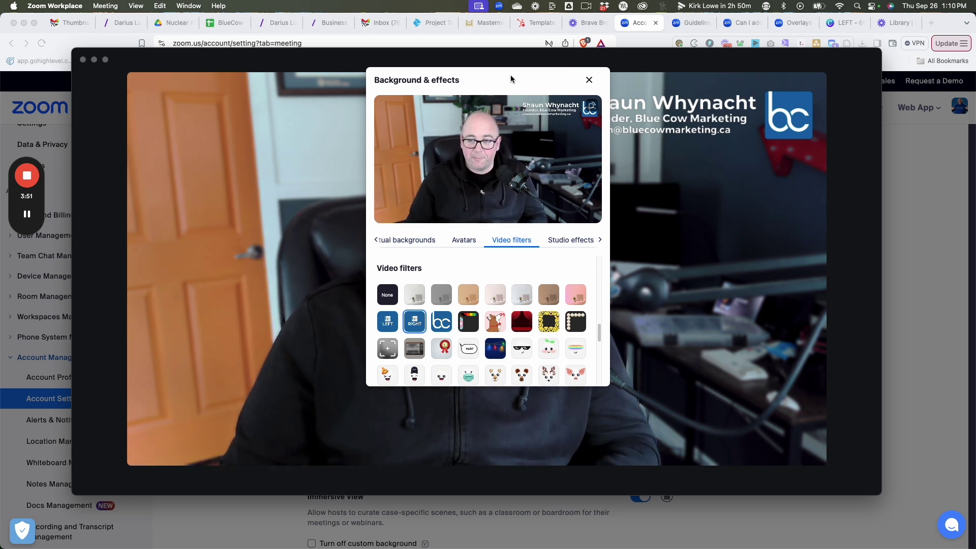
pyautogui.moveTo(507, 74); pyautogui.dragTo(272, 106)
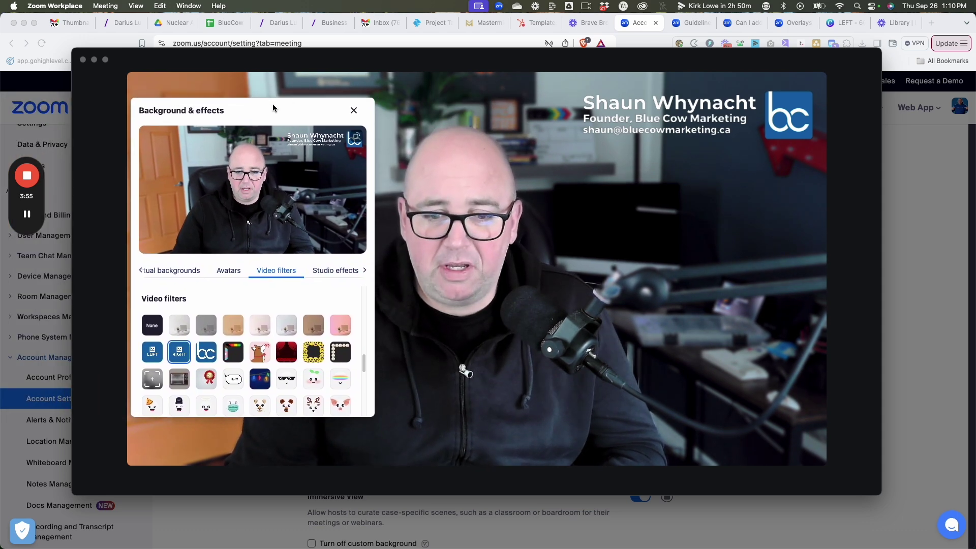